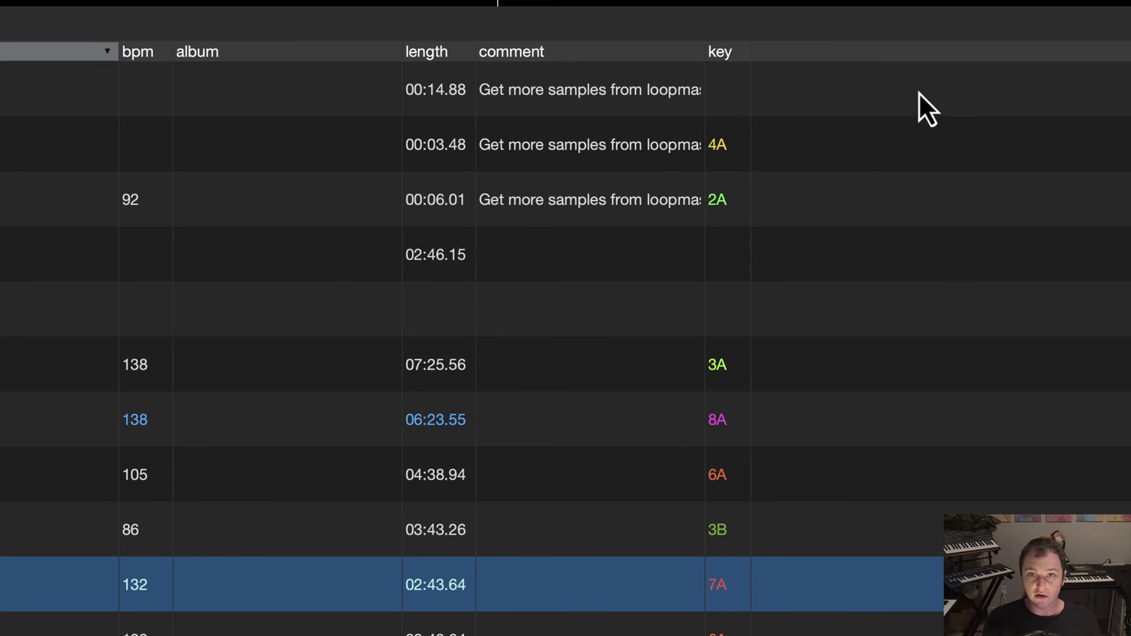
Add the grouping column to the library and widen it to show its bracketed tags
{"action": "right_click", "coordinate": [907, 55]}
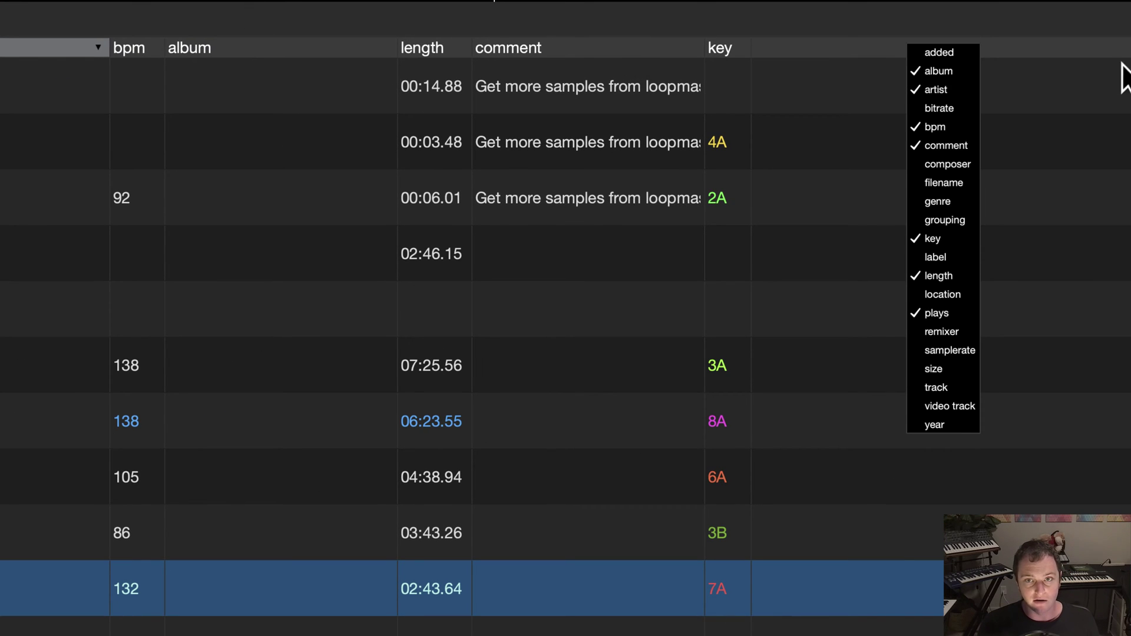
{"action": "left_click", "coordinate": [944, 221]}
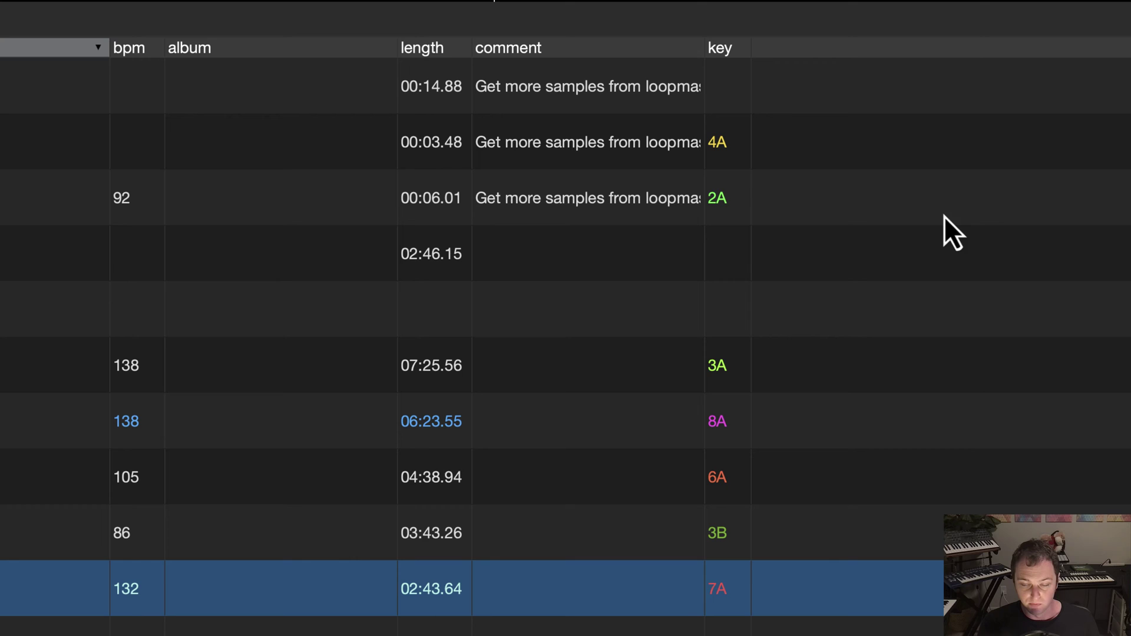
{"action": "left_click_drag", "start_coordinate": [841, 48], "coordinate": [1054, 49]}
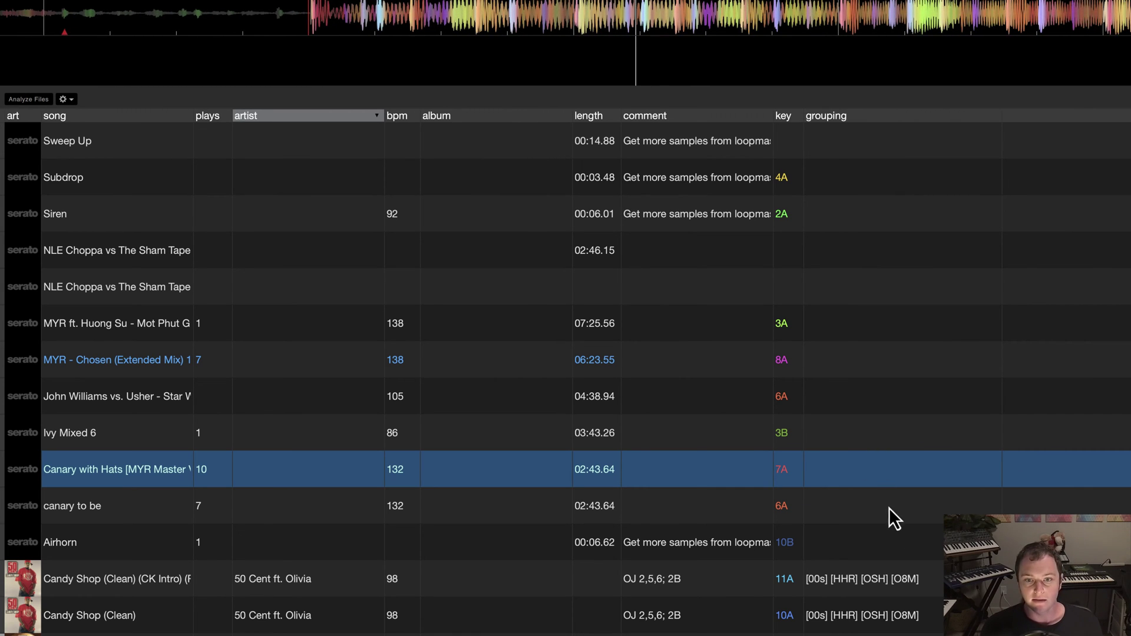
Give Canary with Hats the grouping tags [20s] [RnB] [Str]
{"action": "double_click", "coordinate": [882, 471]}
{"action": "type", "text": "[20"}
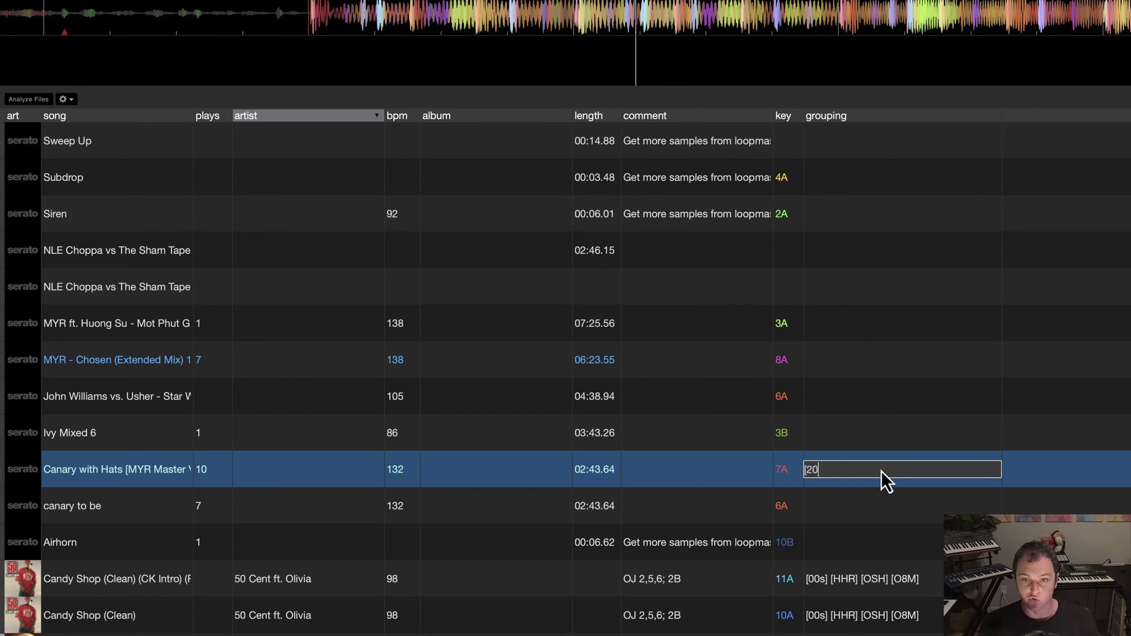
{"action": "type", "text": "s] [RnB] ["}
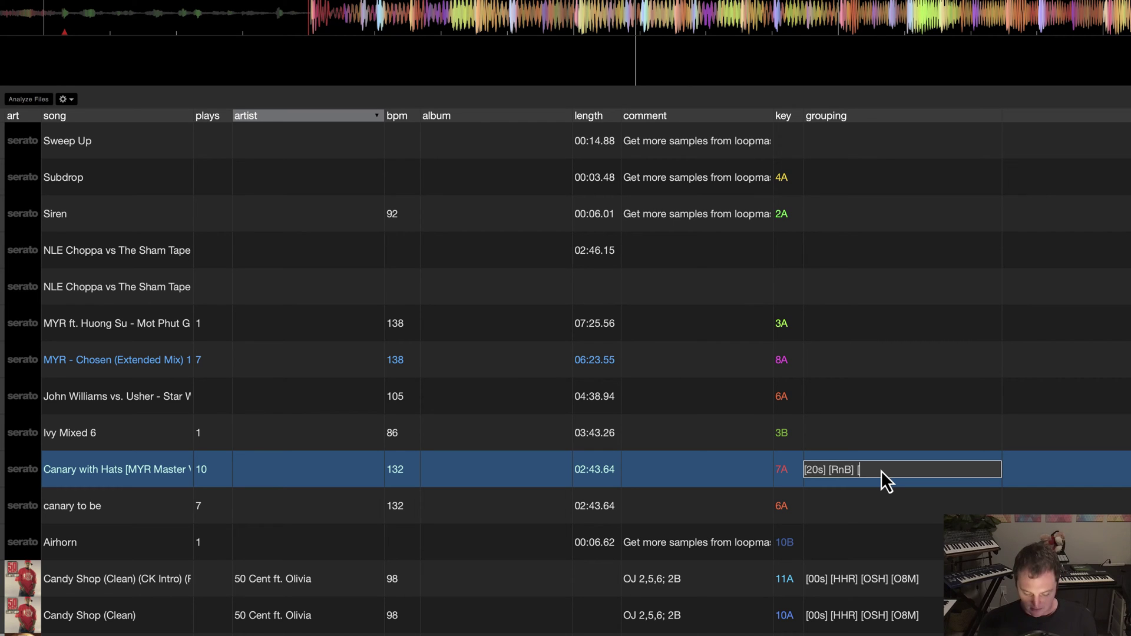
{"action": "type", "text": "St"}
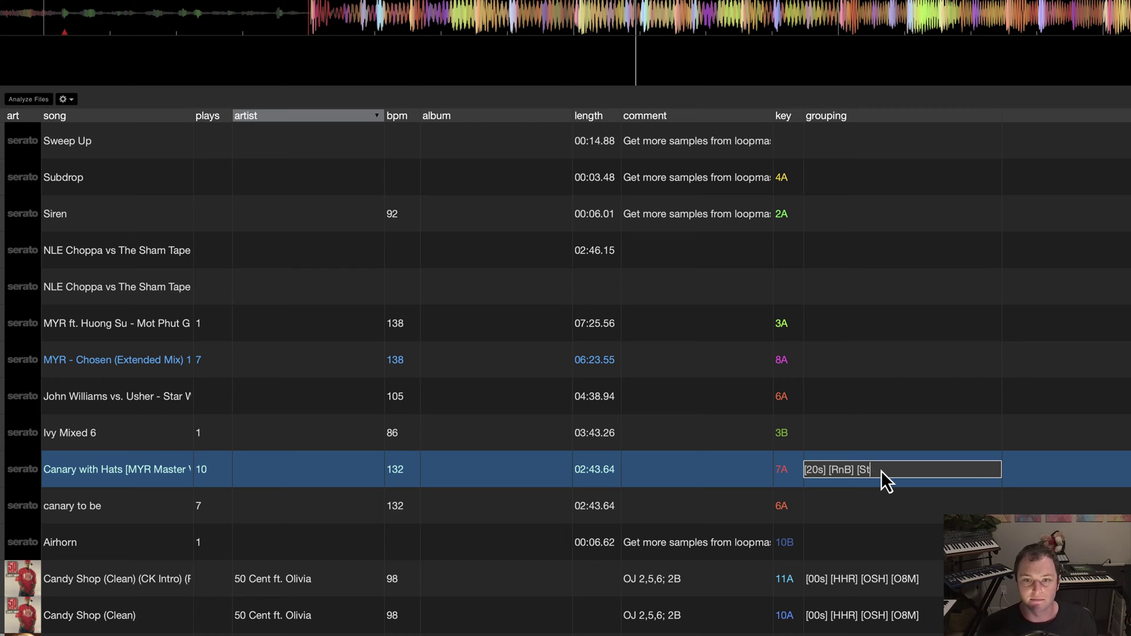
{"action": "type", "text": "r]"}
{"action": "key", "text": "Return"}
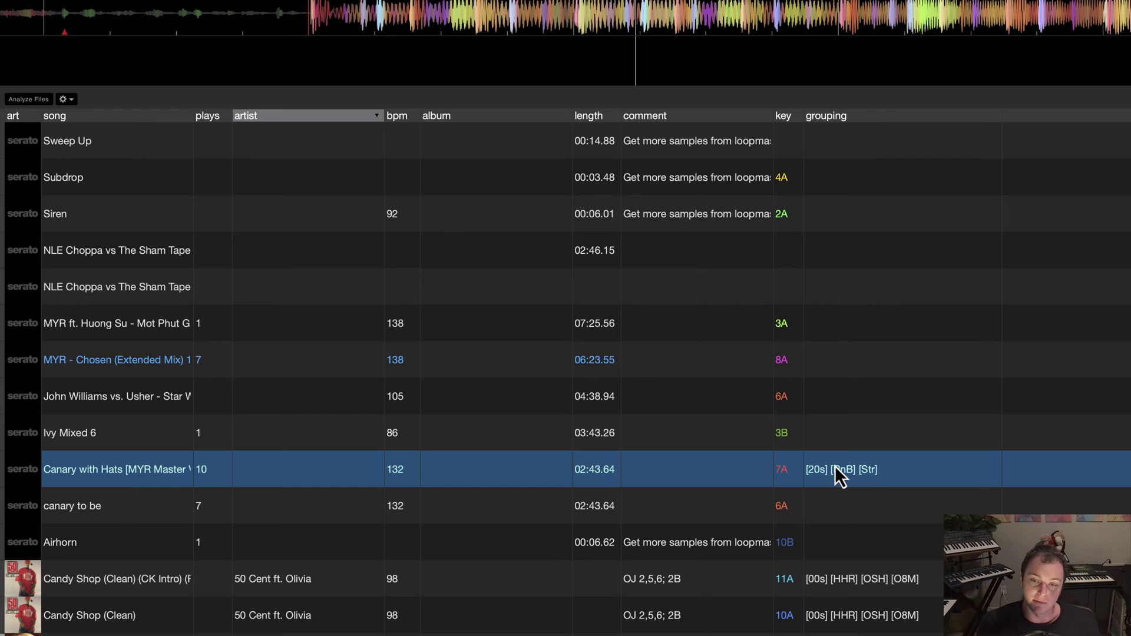
Append the [Lte] tag to Canary with Hats' grouping, correcting the mistyped [Lat]
{"action": "double_click", "coordinate": [861, 469]}
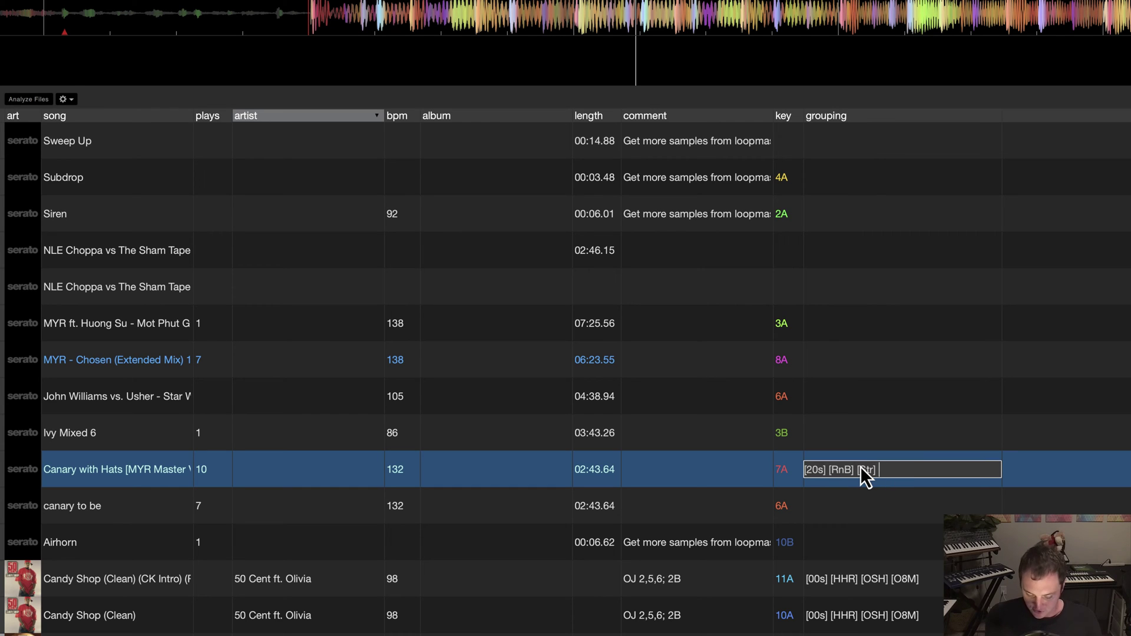
{"action": "type", "text": "[La"}
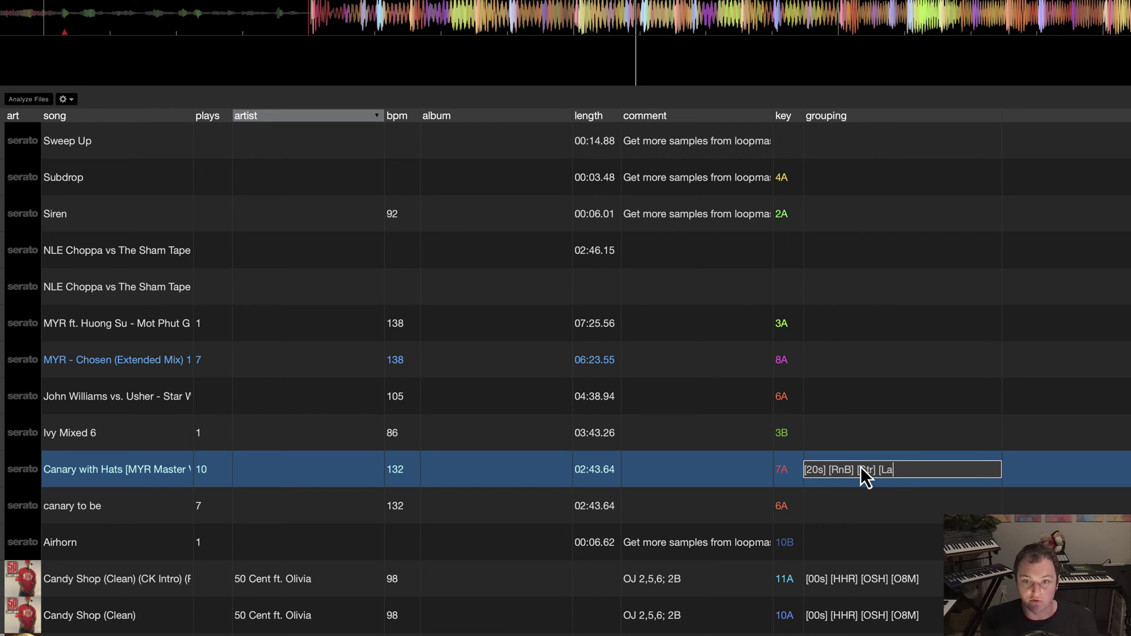
{"action": "type", "text": "t]"}
{"action": "key", "text": "super+a"}
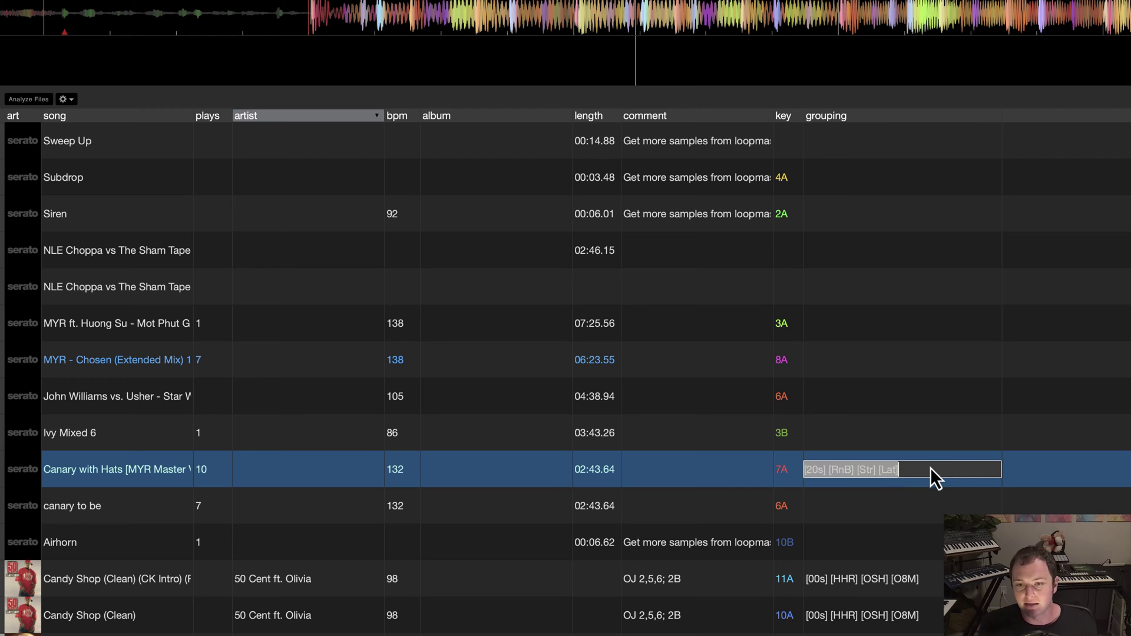
{"action": "left_click", "coordinate": [931, 469]}
{"action": "key", "text": "BackSpace"}
{"action": "key", "text": "BackSpace"}
{"action": "key", "text": "BackSpace"}
{"action": "type", "text": "t"}
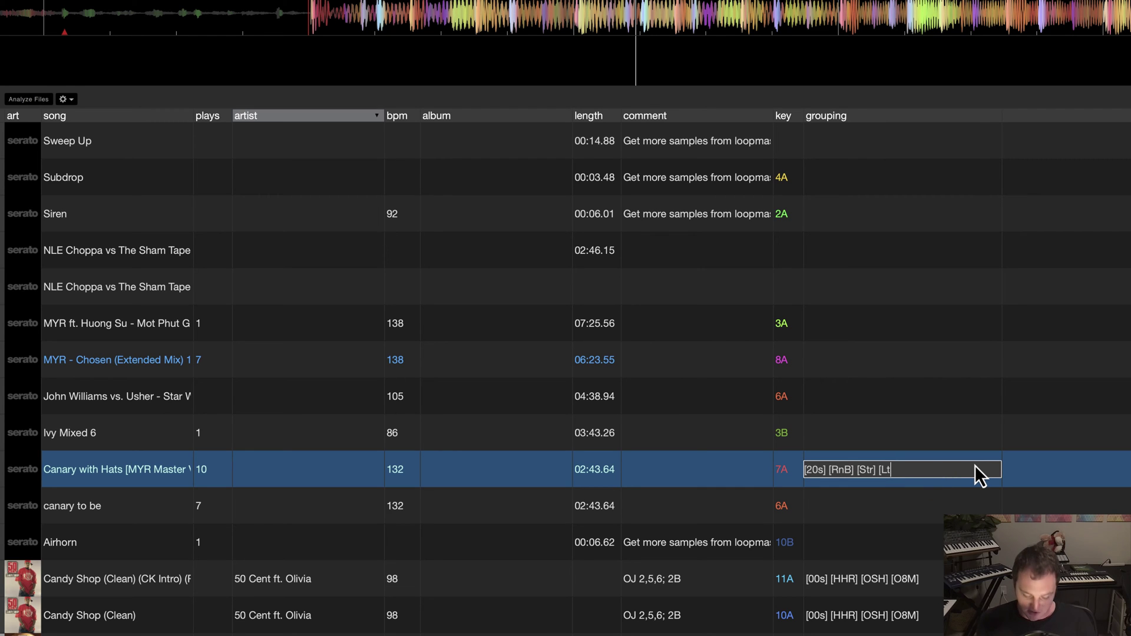
{"action": "type", "text": "e]"}
{"action": "key", "text": "Return"}
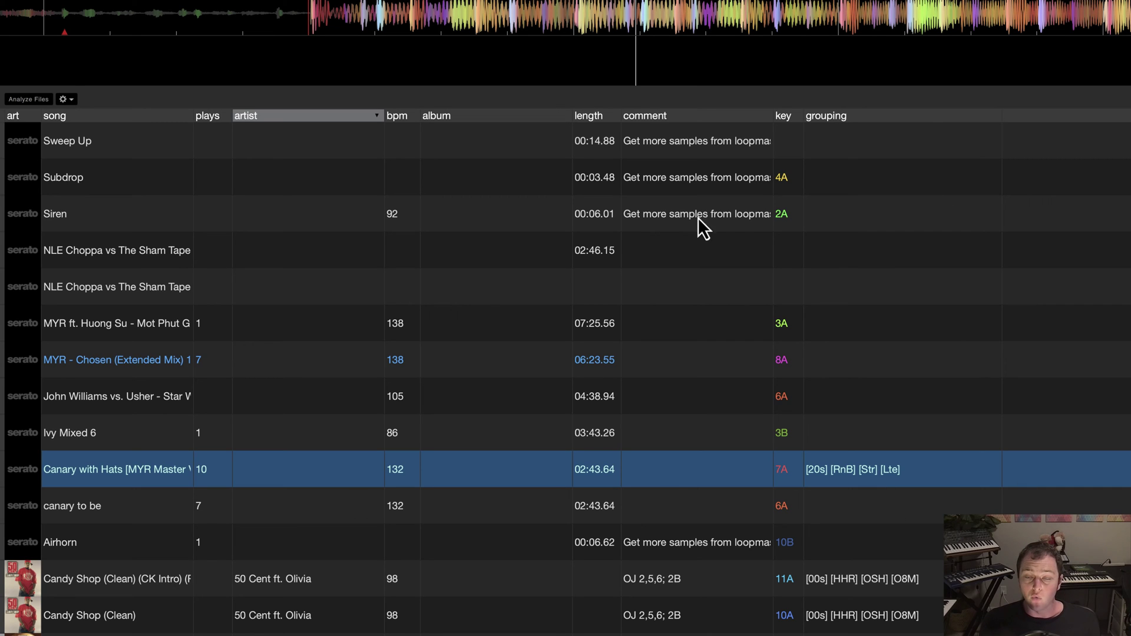
Load Canary with Hats onto a deck and search the library for [70s]
{"action": "key", "text": "shift+Left"}
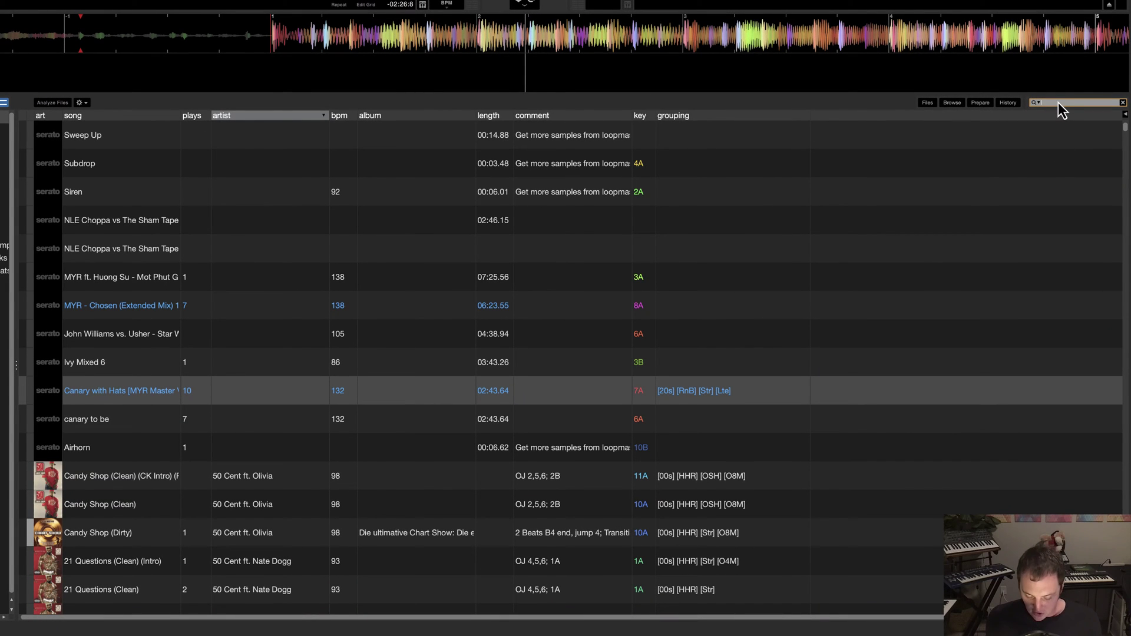
{"action": "key", "text": "Return"}
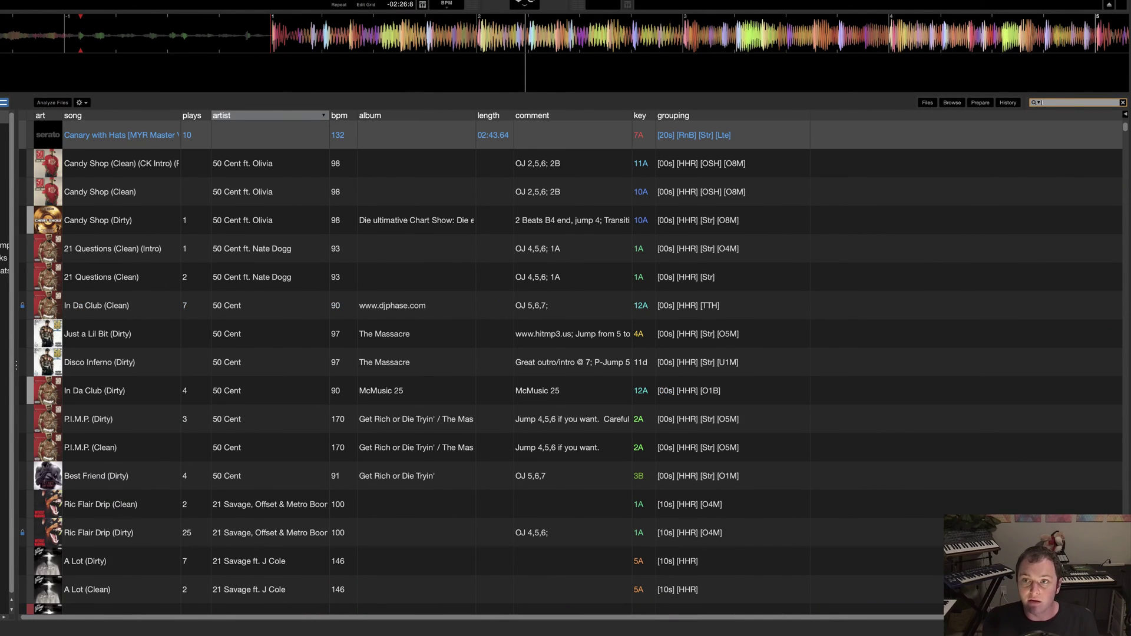
{"action": "type", "text": "[70s]"}
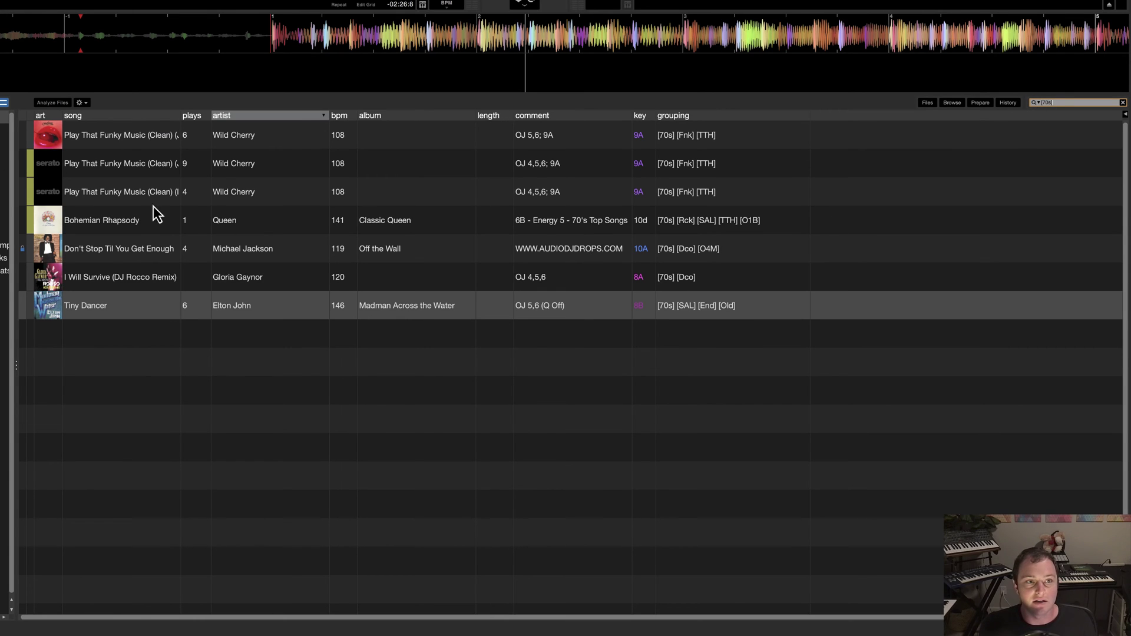
Narrow the [70s] results to tracks also tagged [Dco]
{"action": "key", "text": "Up"}
{"action": "key", "text": "Up"}
{"action": "key", "text": "Up"}
{"action": "key", "text": "Up"}
{"action": "key", "text": "Up"}
{"action": "key", "text": "Up"}
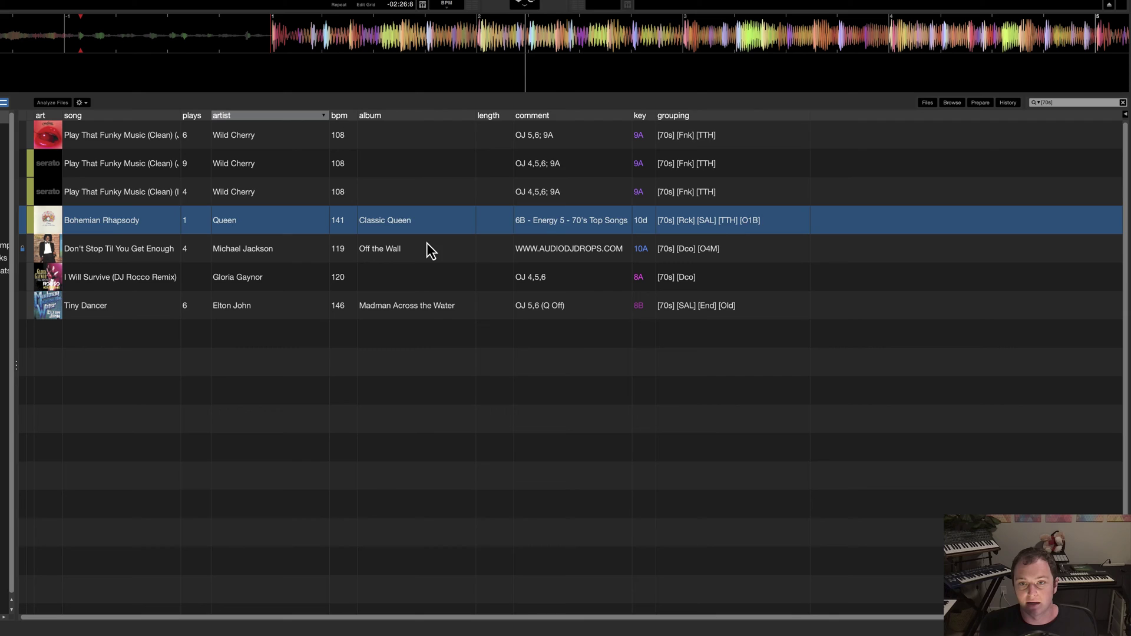
{"action": "key", "text": "Down"}
{"action": "key", "text": "Down"}
{"action": "key", "text": "Down"}
{"action": "key", "text": "Down"}
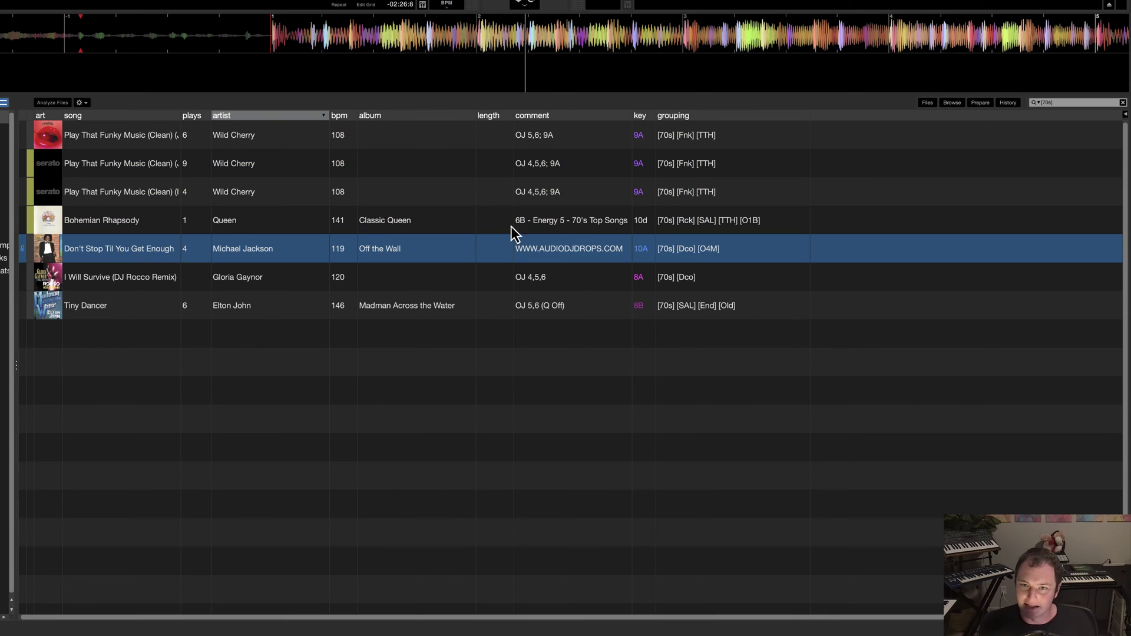
{"action": "key", "text": "Down"}
{"action": "key", "text": "Down"}
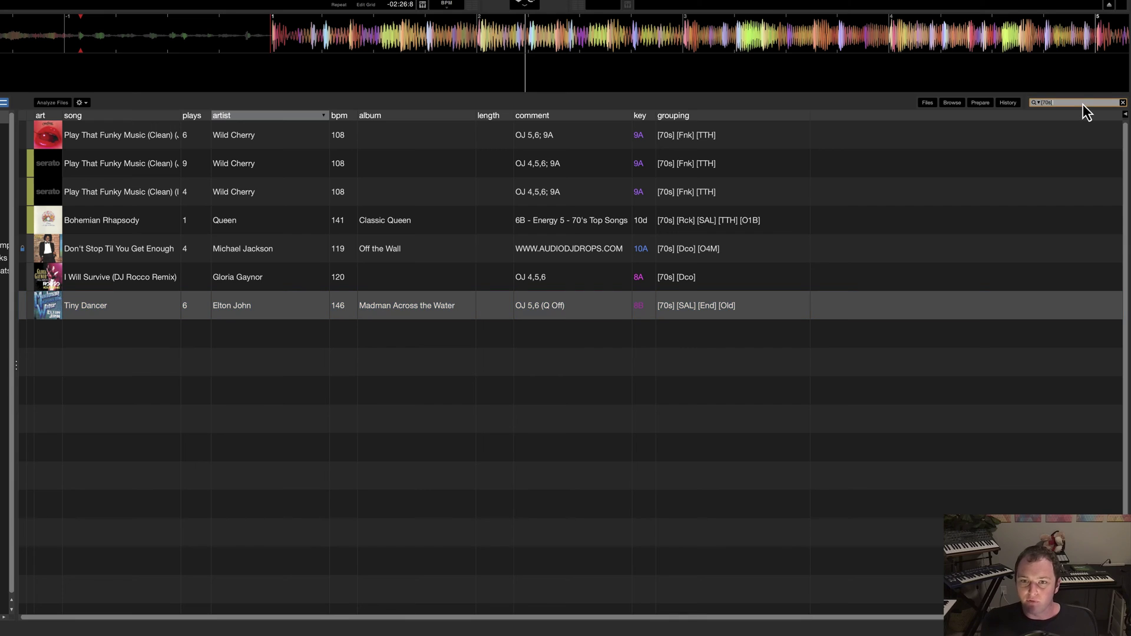
{"action": "type", "text": "[Dco]"}
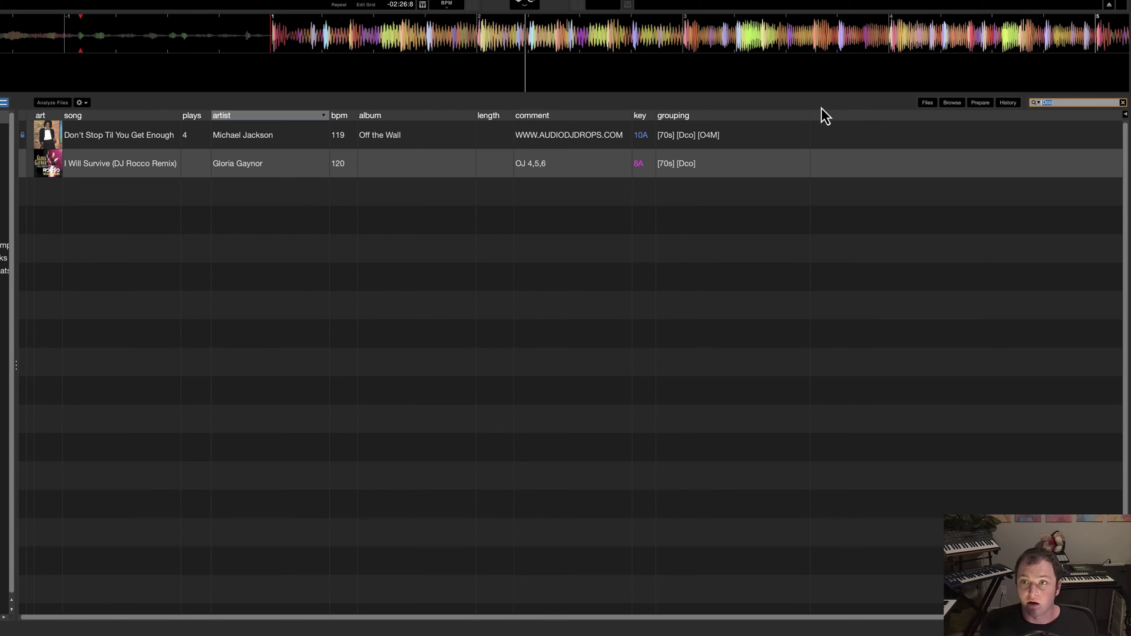
Search for tracks tagged both [00s] and [HHR] and browse results like P.I.M.P. (Clean)
{"action": "key", "text": "BackSpace"}
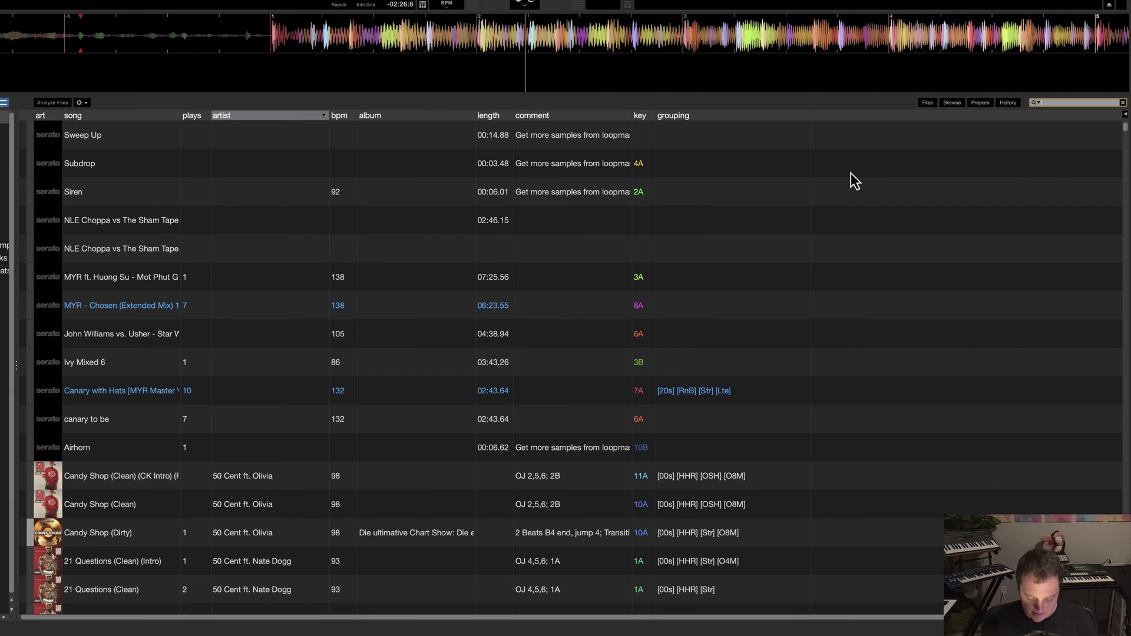
{"action": "type", "text": "[00s] [HHR]"}
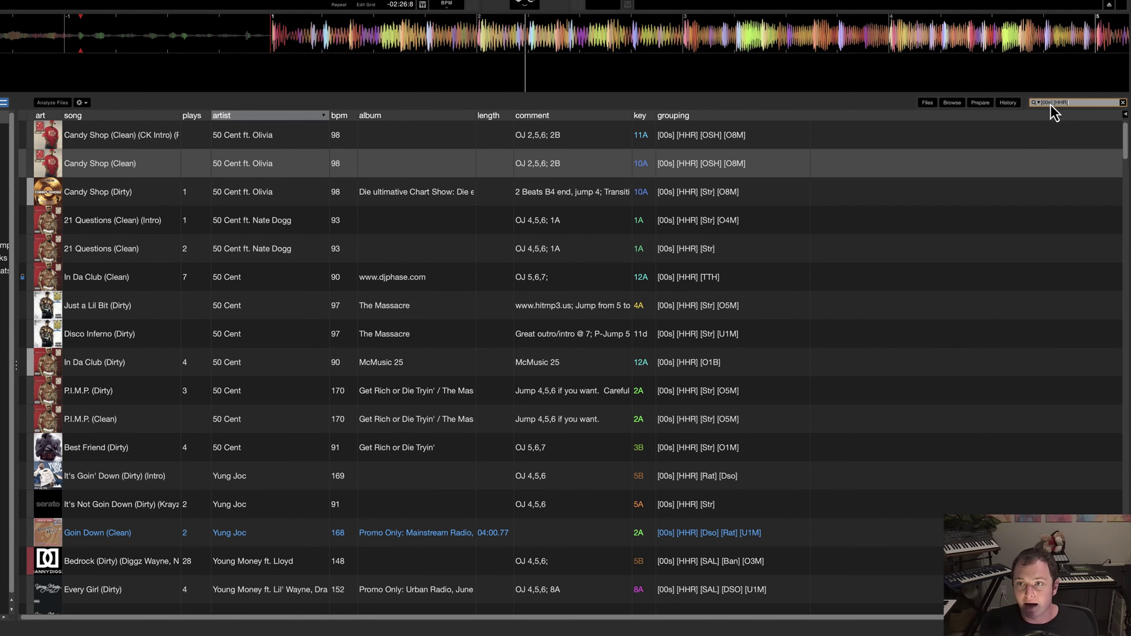
{"action": "key", "text": "BackSpace"}
{"action": "key", "text": "BackSpace"}
{"action": "key", "text": "BackSpace"}
{"action": "key", "text": "BackSpace"}
{"action": "key", "text": "BackSpace"}
{"action": "key", "text": "BackSpace"}
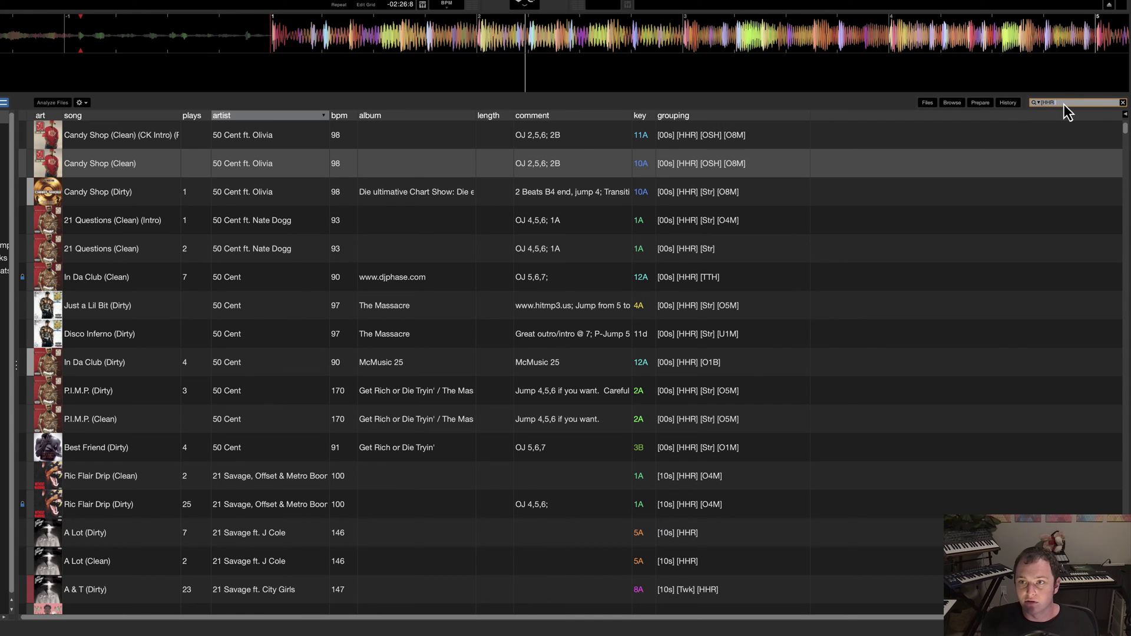
{"action": "type", "text": "[00s"}
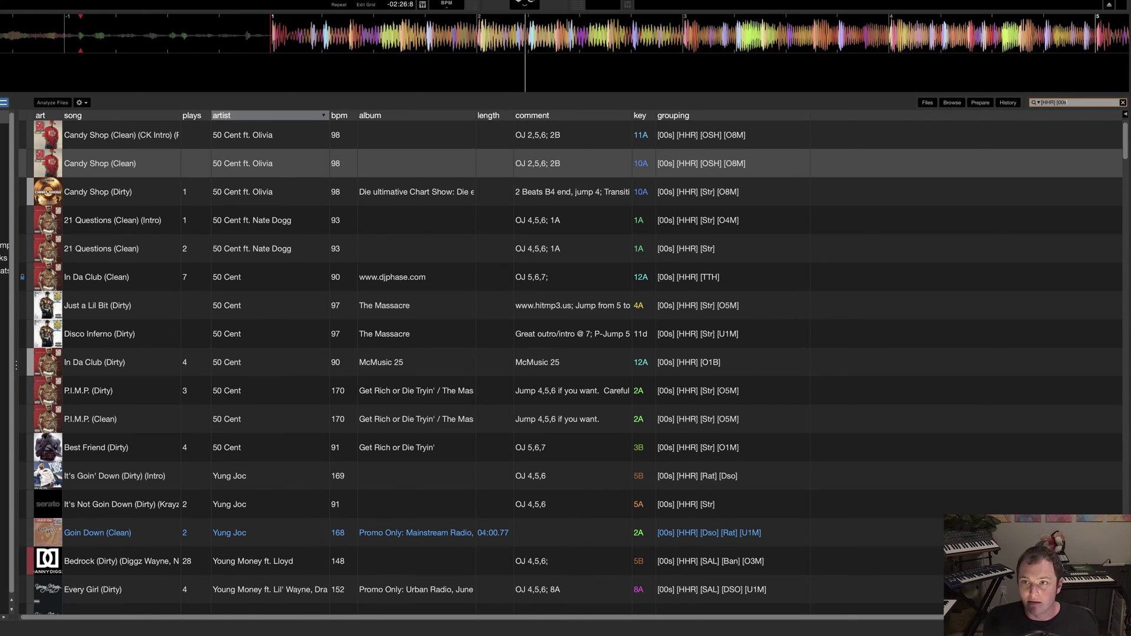
{"action": "left_click", "coordinate": [700, 427]}
{"action": "scroll", "coordinate": [715, 457], "scroll_direction": "down", "scroll_amount": 5}
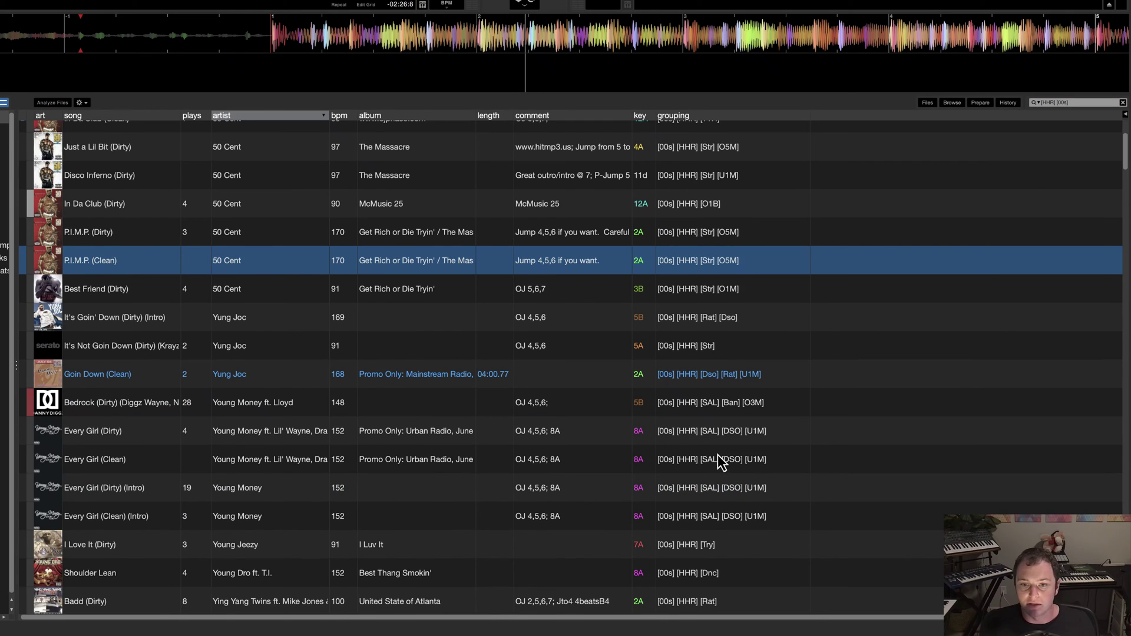
{"action": "scroll", "coordinate": [712, 464], "scroll_direction": "down", "scroll_amount": 3}
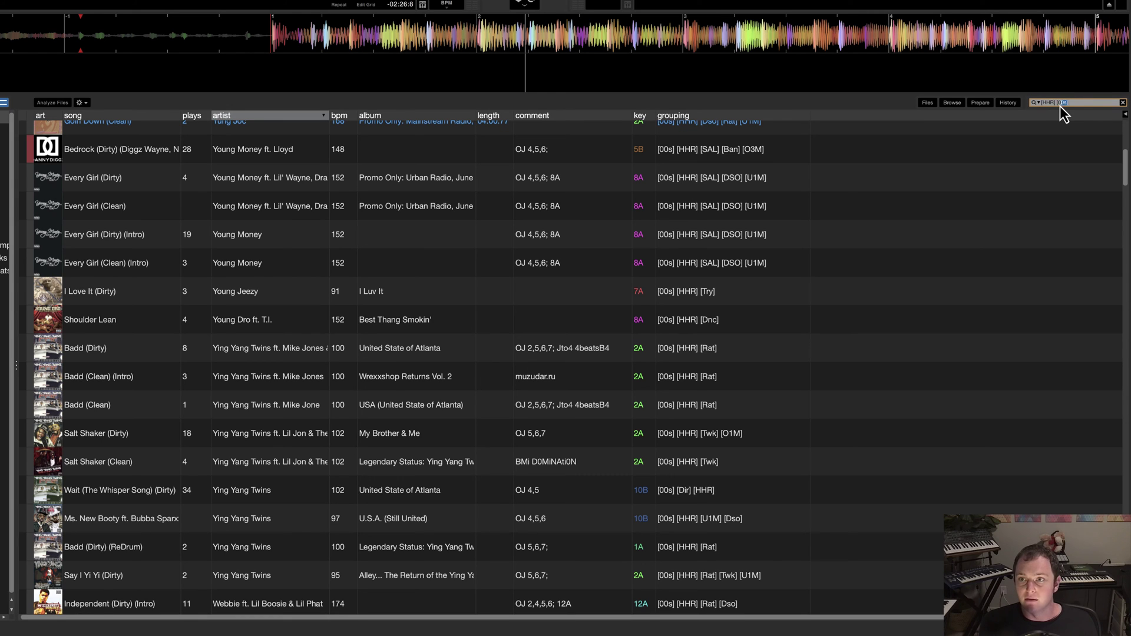
Change the search to [HHR] [Dso] and scroll through the matching hip-hop tracks
{"action": "key", "text": "BackSpace"}
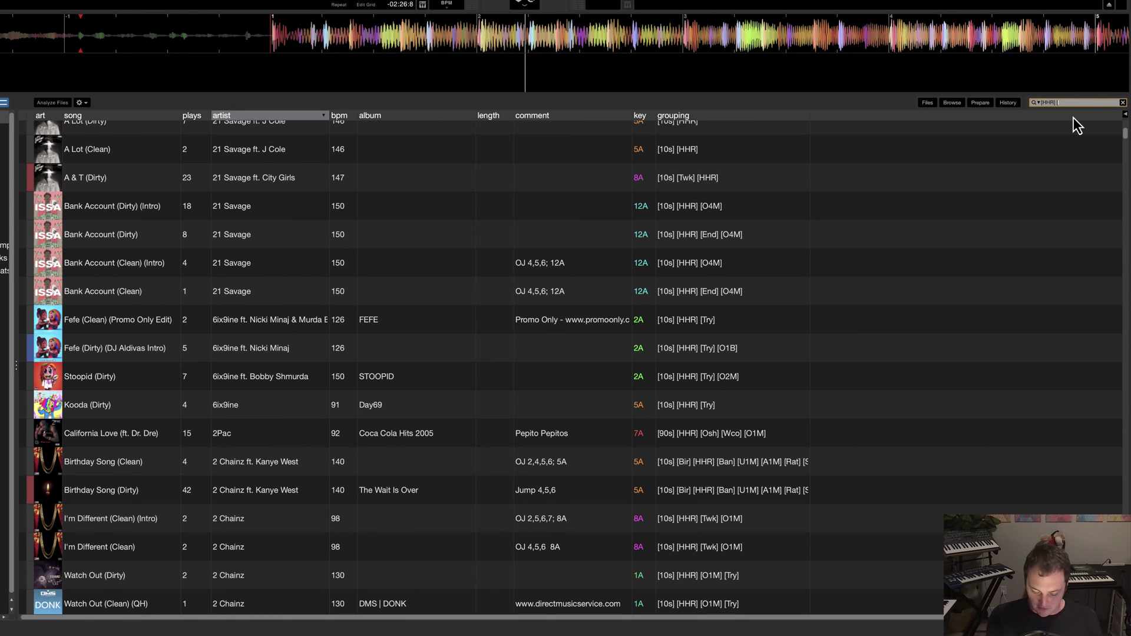
{"action": "type", "text": "Dso]"}
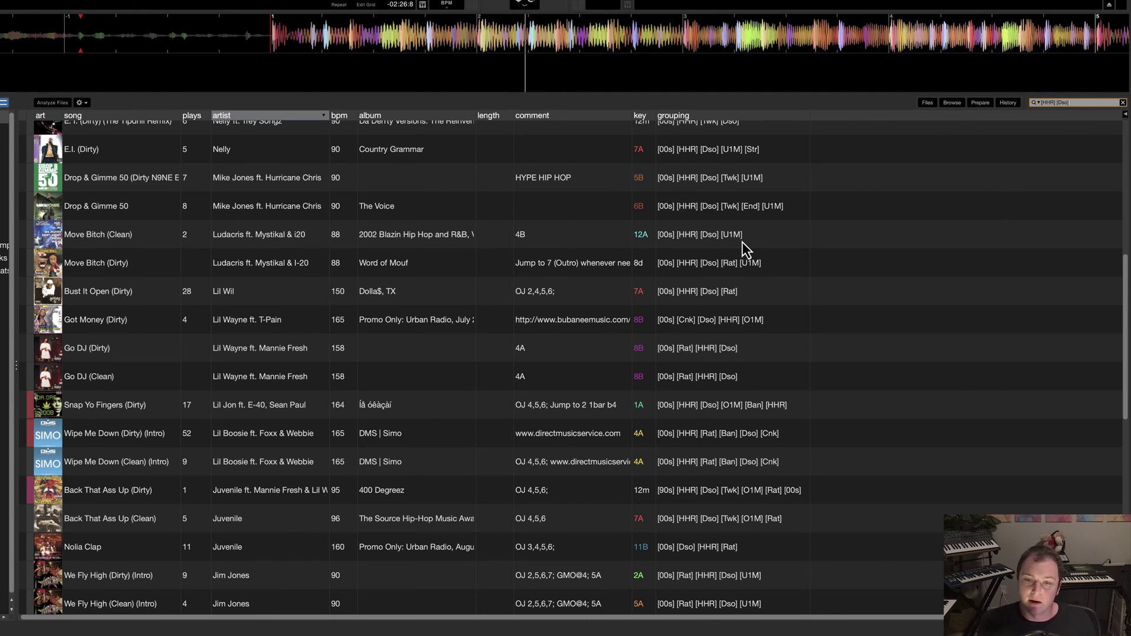
{"action": "scroll", "coordinate": [742, 242], "scroll_direction": "down", "scroll_amount": 1}
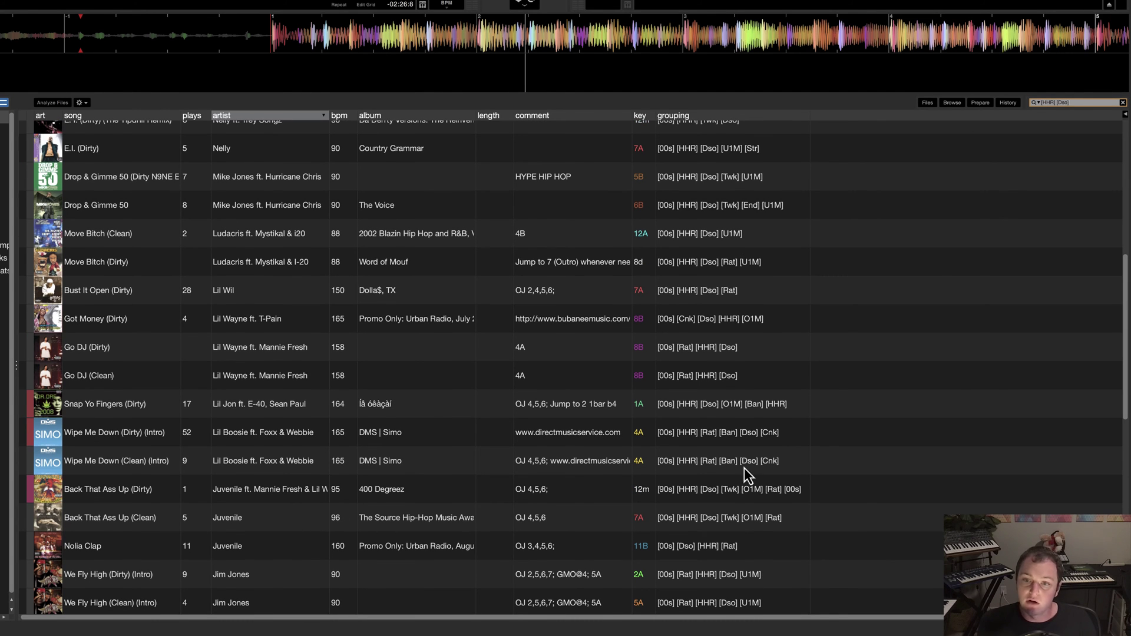
Clear the [HHR] [Dso] search and filter the library by the [Slm] tag
{"action": "key", "text": "Escape"}
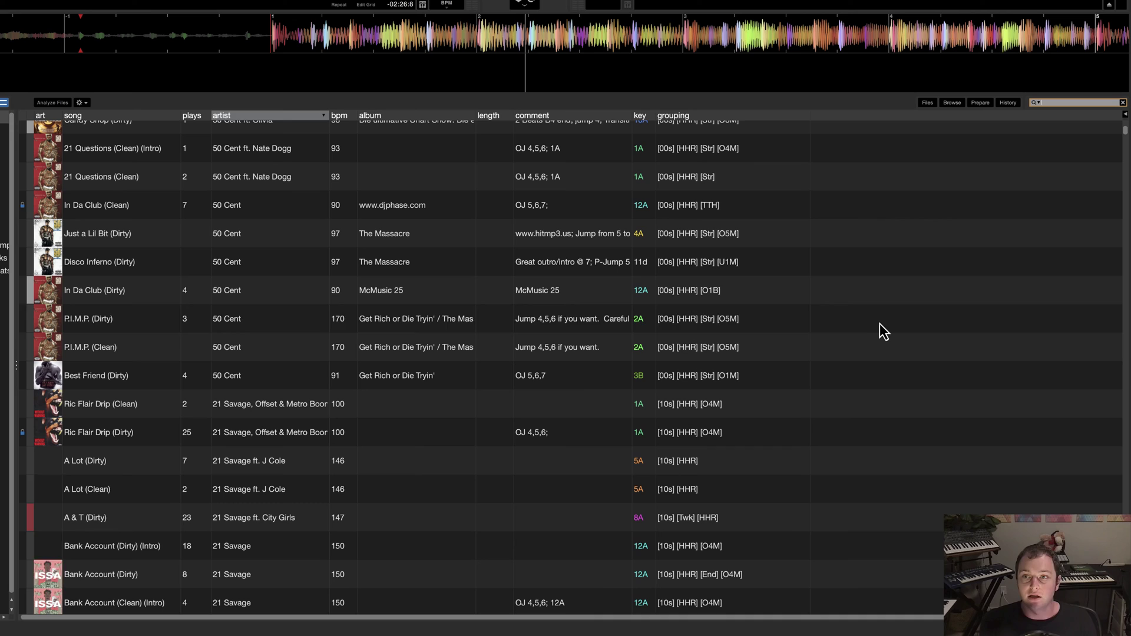
{"action": "left_click", "coordinate": [879, 324]}
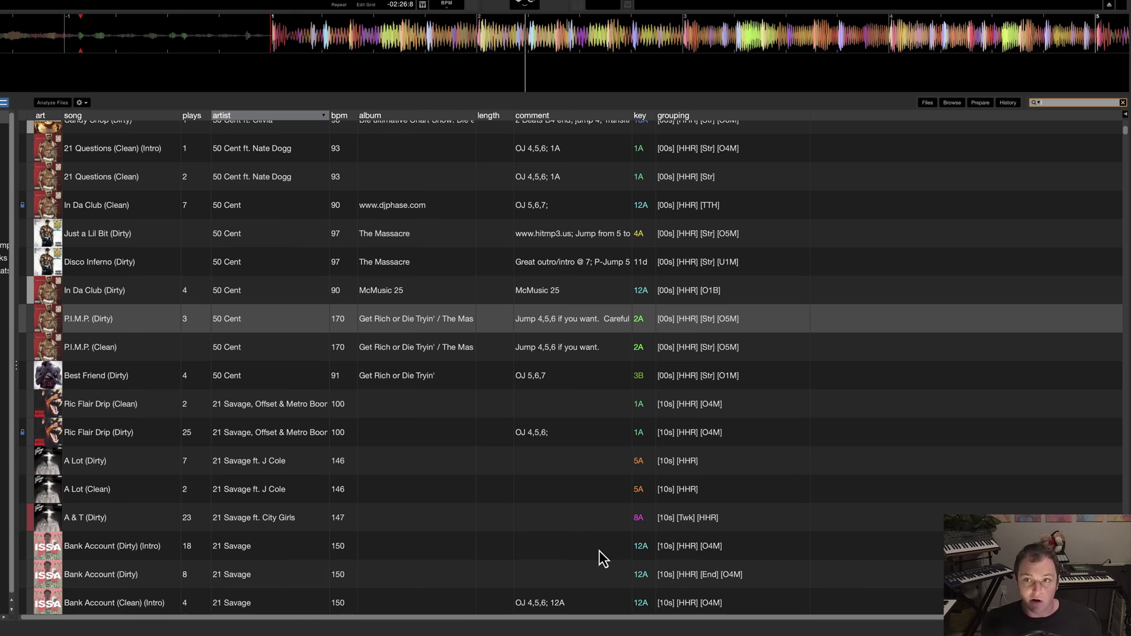
{"action": "type", "text": "[S"}
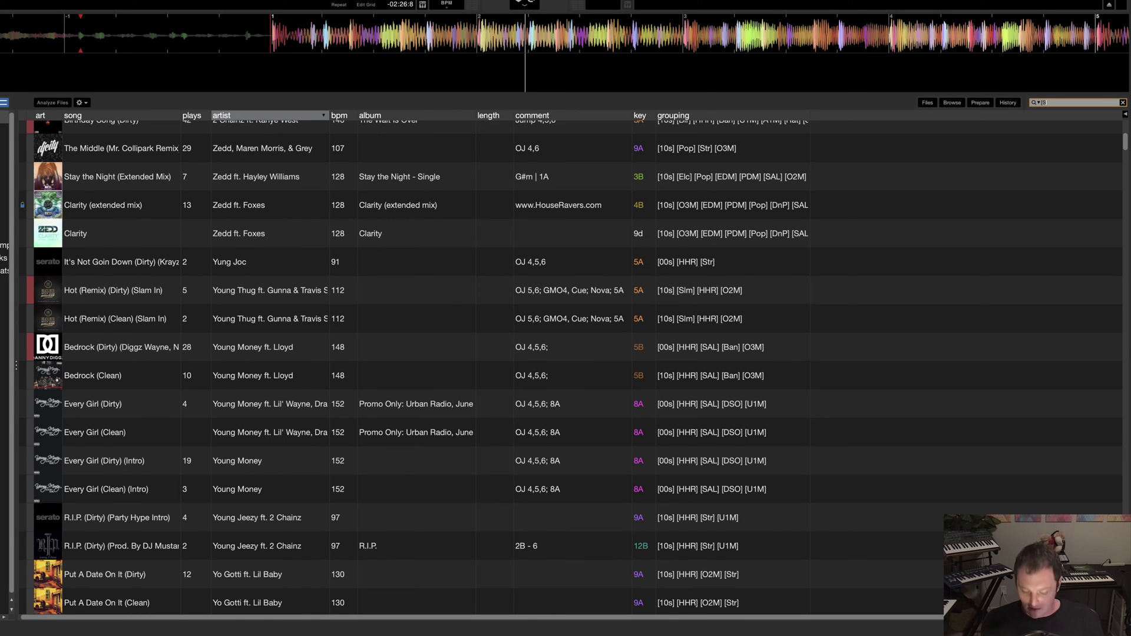
{"action": "type", "text": "]"}
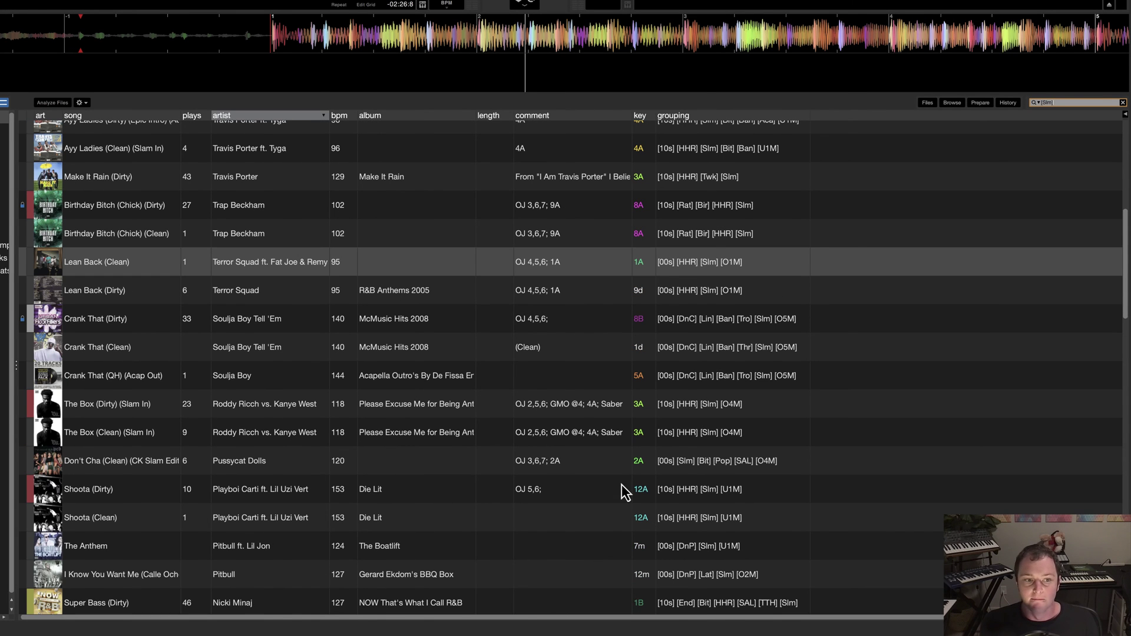
{"action": "scroll", "coordinate": [619, 495], "scroll_direction": "down", "scroll_amount": 10}
{"action": "scroll", "coordinate": [472, 341], "scroll_direction": "up", "scroll_amount": 5}
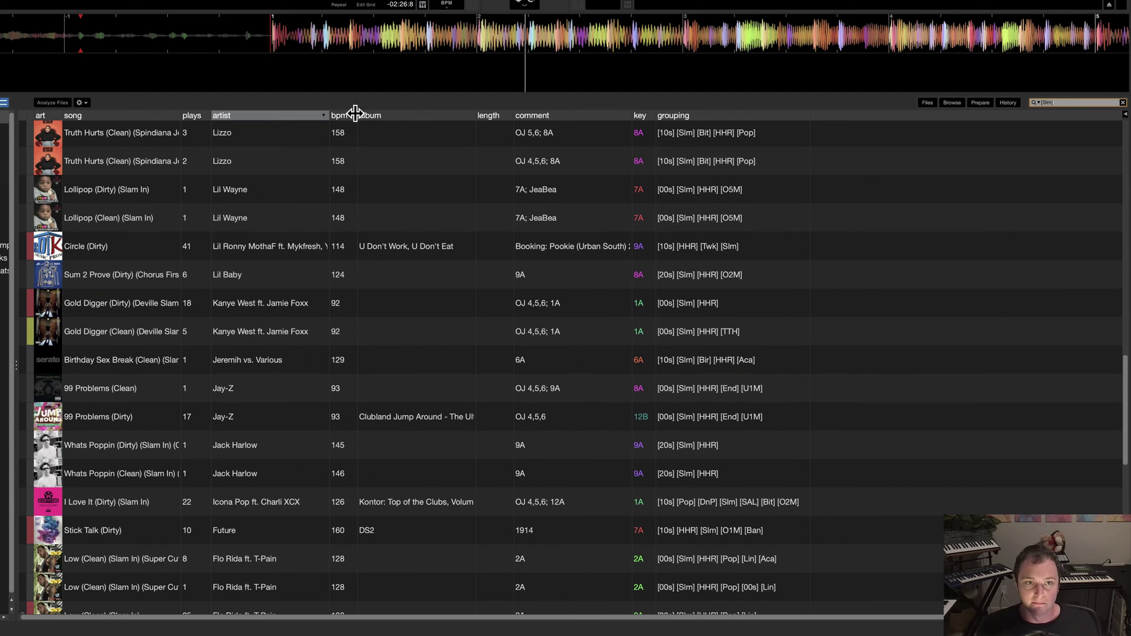
Sort the [Slm] tracks by BPM, from Crank That at 140 to Toosie Slide at 163
{"action": "left_click", "coordinate": [342, 115]}
{"action": "scroll", "coordinate": [387, 306], "scroll_direction": "down", "scroll_amount": 10}
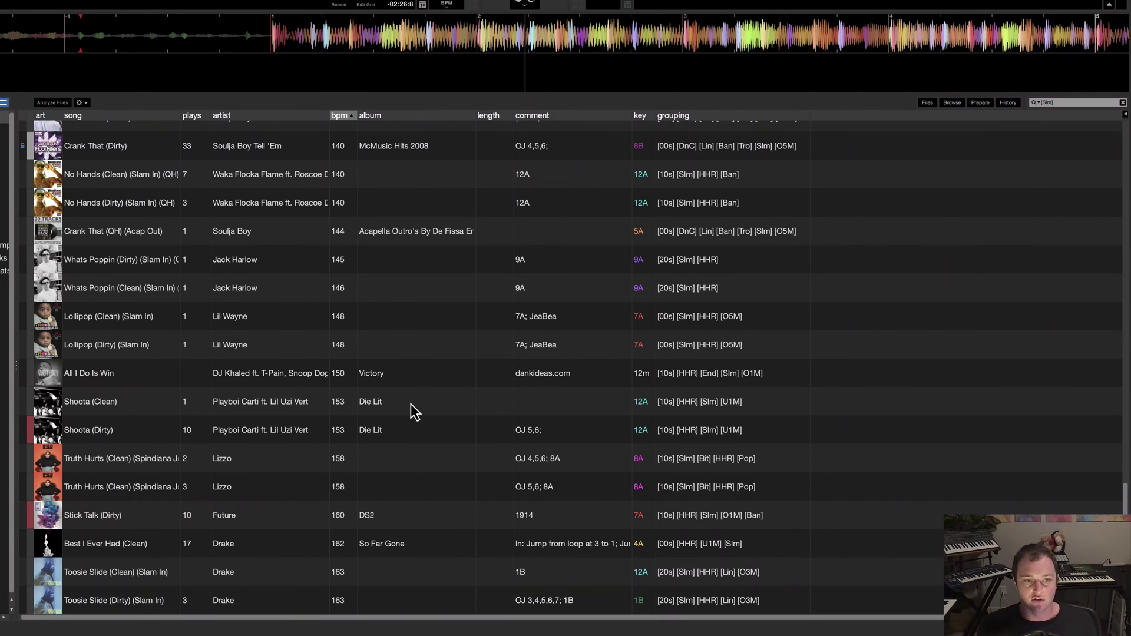
{"action": "left_click", "coordinate": [420, 354]}
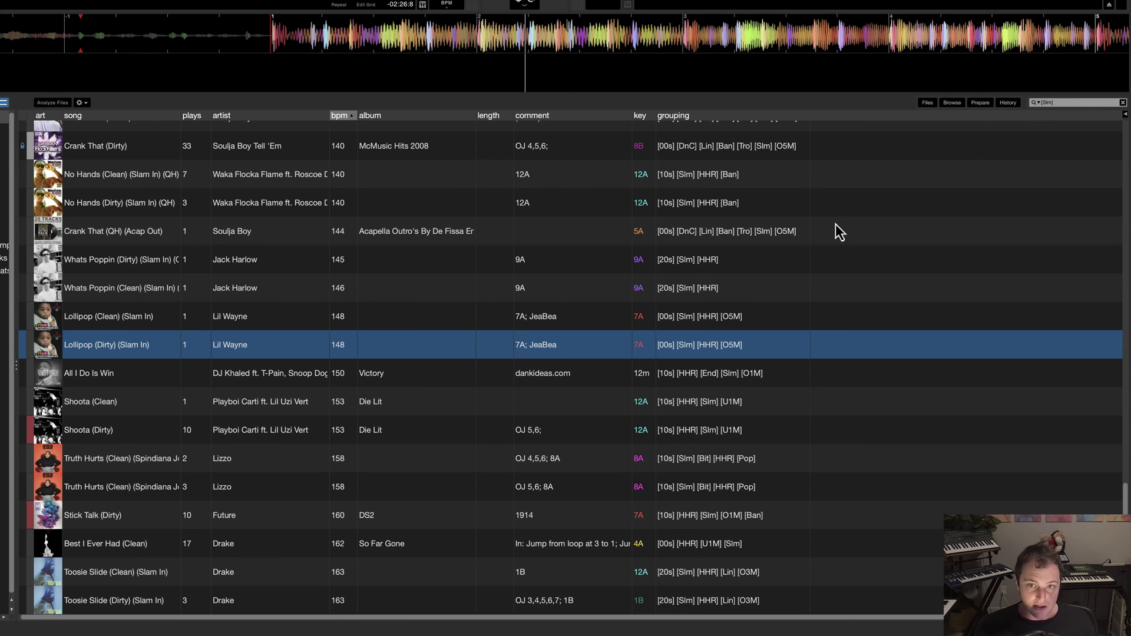
{"action": "scroll", "coordinate": [780, 412], "scroll_direction": "up", "scroll_amount": 20}
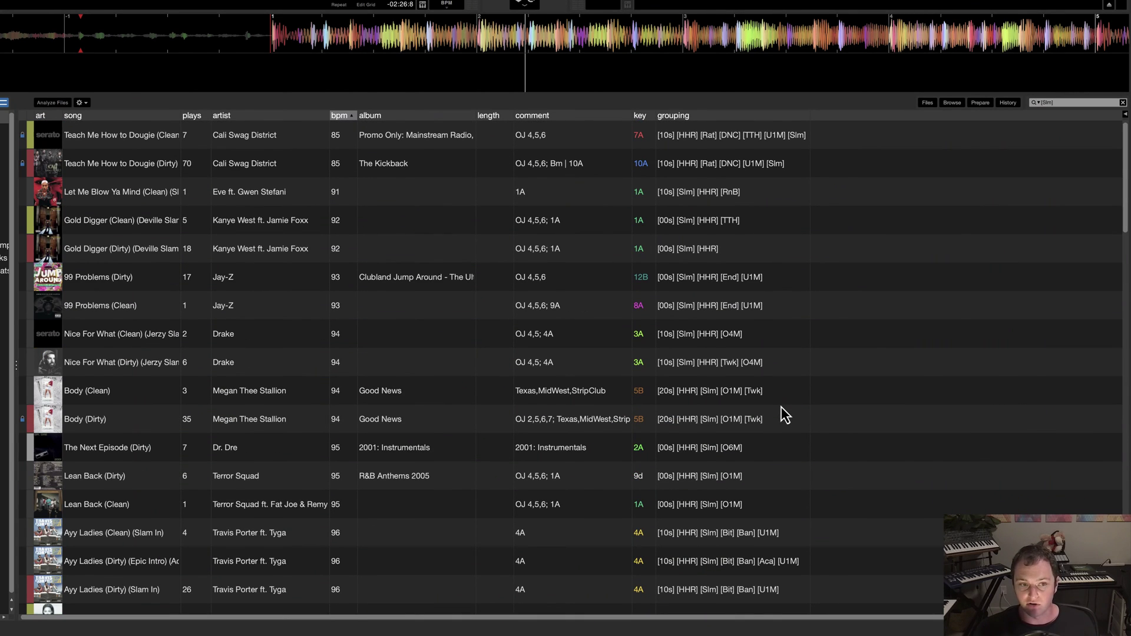
{"action": "scroll", "coordinate": [780, 406], "scroll_direction": "down", "scroll_amount": 10}
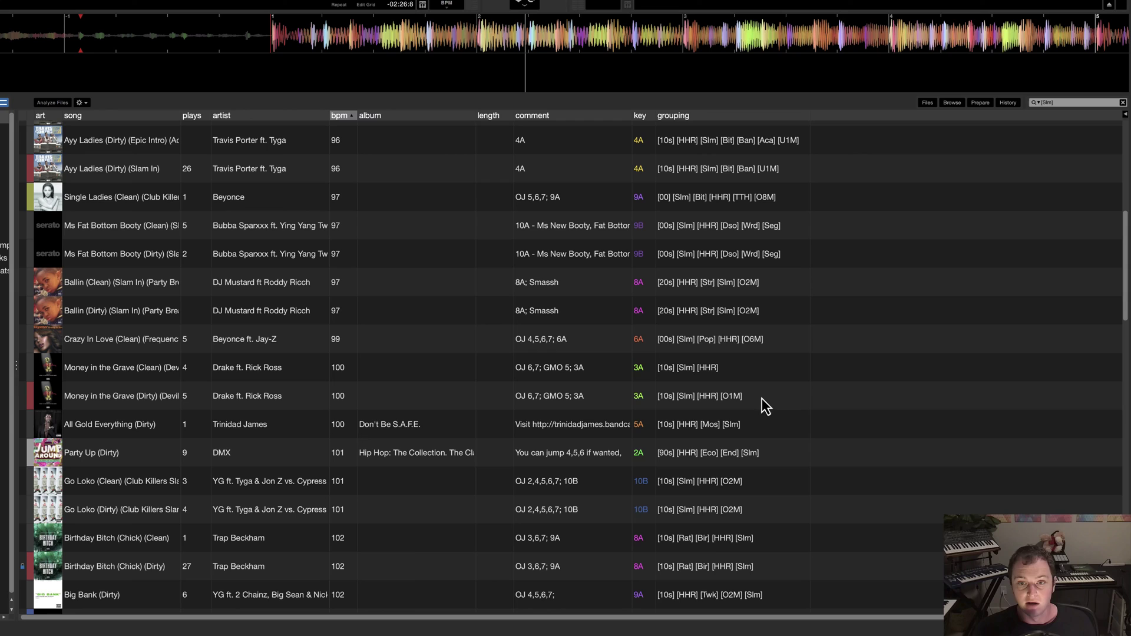